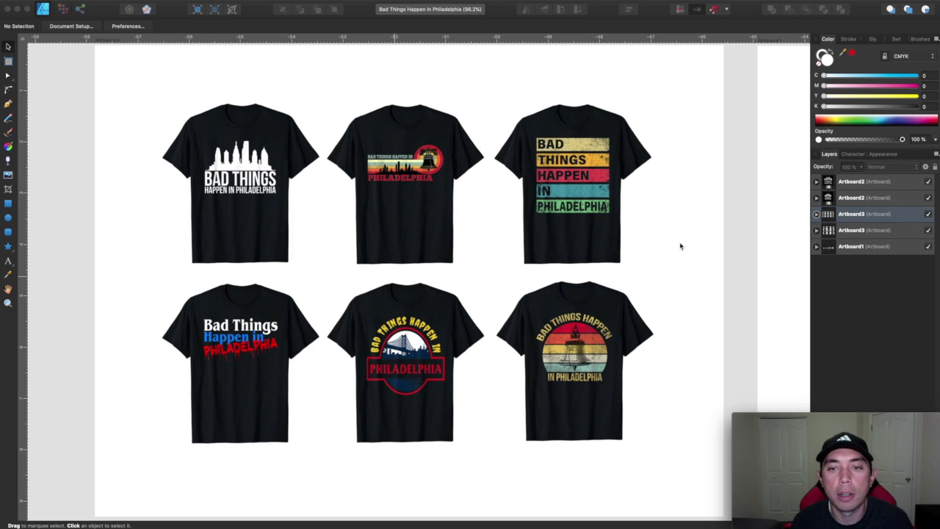
# Look over the row of black and white Liberty Bell design variations on Artboard1, beside the reference T-shirts
pyautogui.hscroll(5, 537, 217)
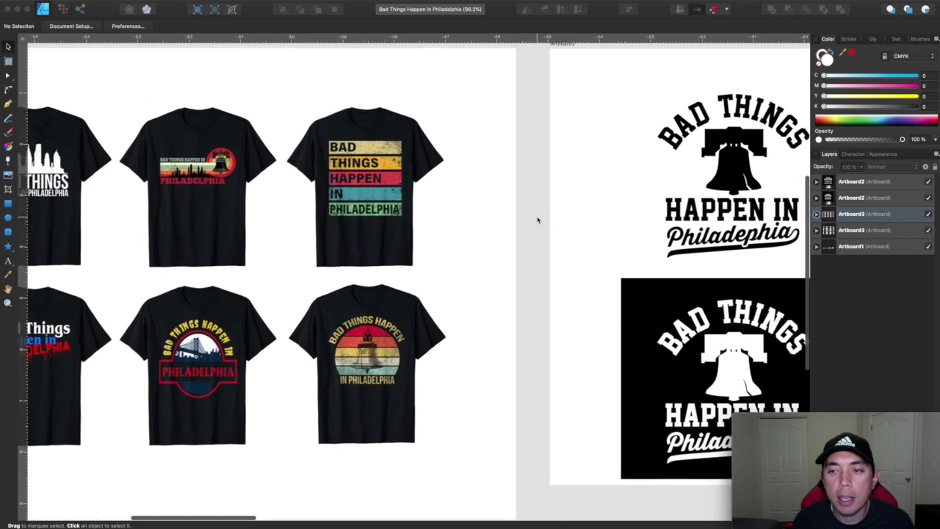
pyautogui.hscroll(10, 537, 219)
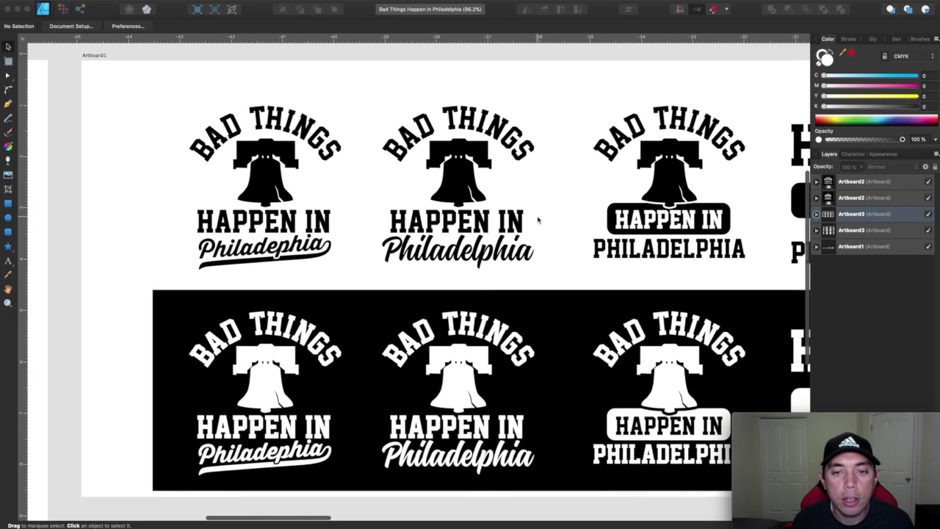
pyautogui.hscroll(5, 537, 219)
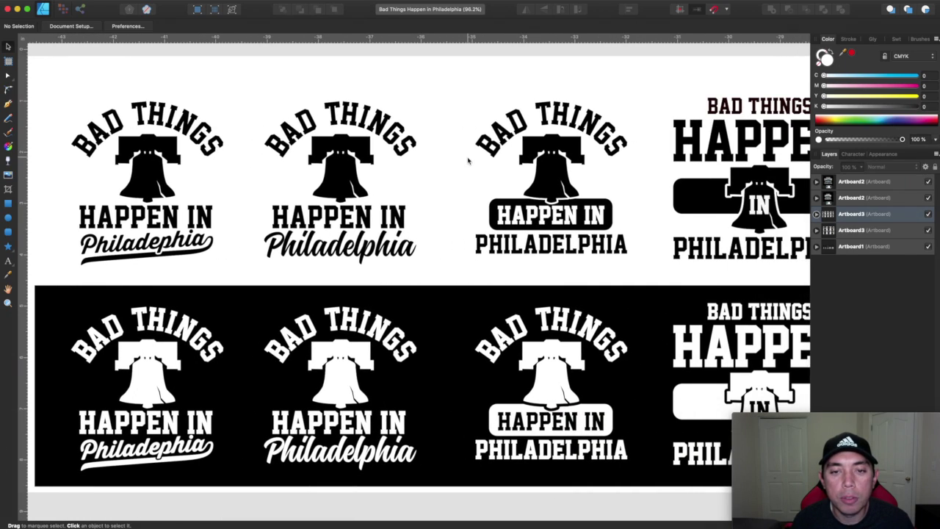
pyautogui.scroll(-5, 468, 160)
pyautogui.hscroll(3, 468, 160)
pyautogui.hscroll(2, 467, 160)
pyautogui.hscroll(-6, 468, 160)
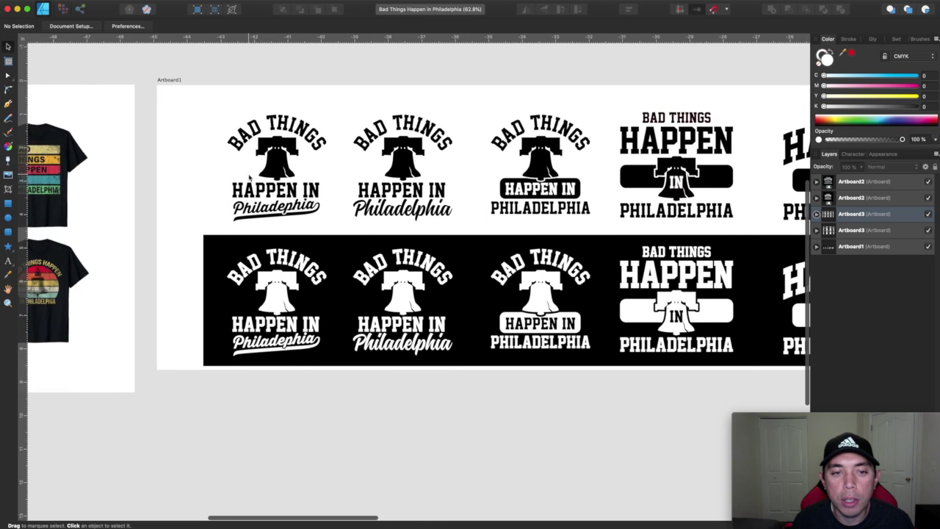
pyautogui.scroll(5, 248, 175)
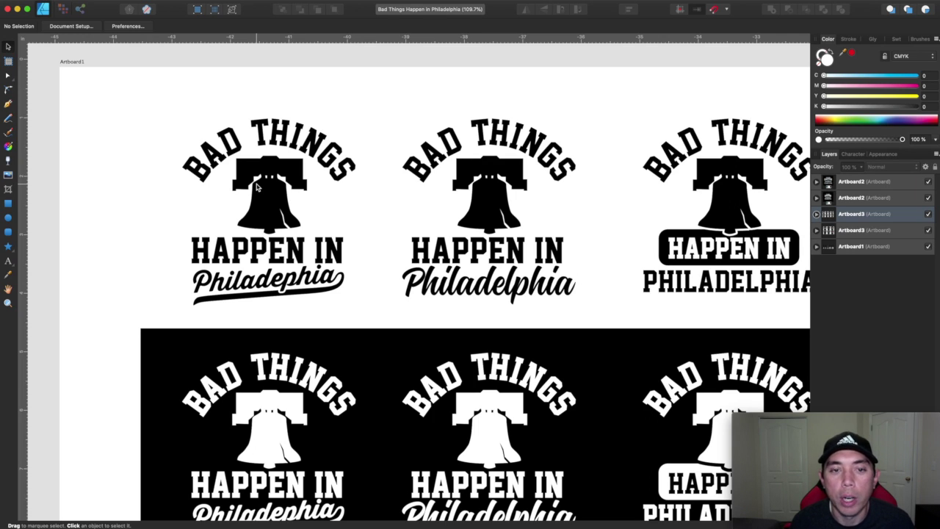
# Check the fonts of the first design's "HAPPEN IN" text and the second design's script "Philadelphia" text
pyautogui.click(232, 250)
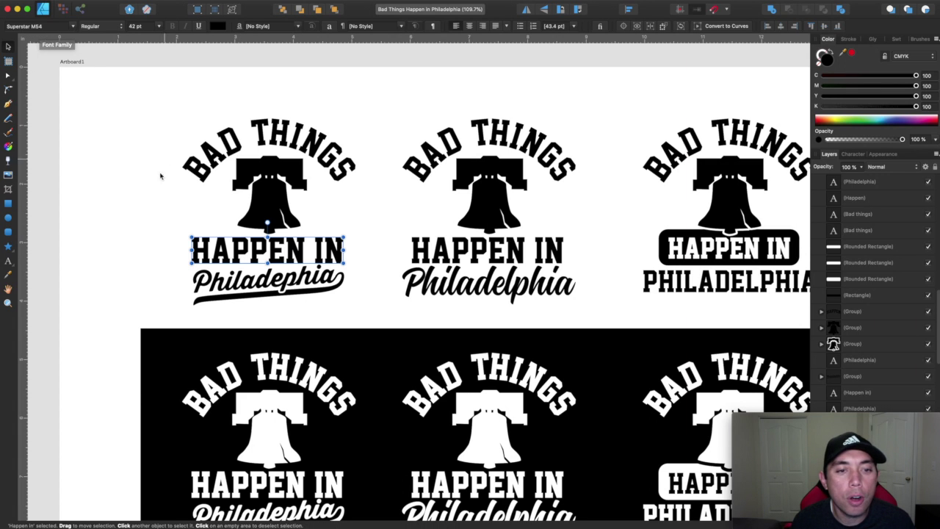
pyautogui.click(155, 199)
pyautogui.scroll(-1, 390, 272)
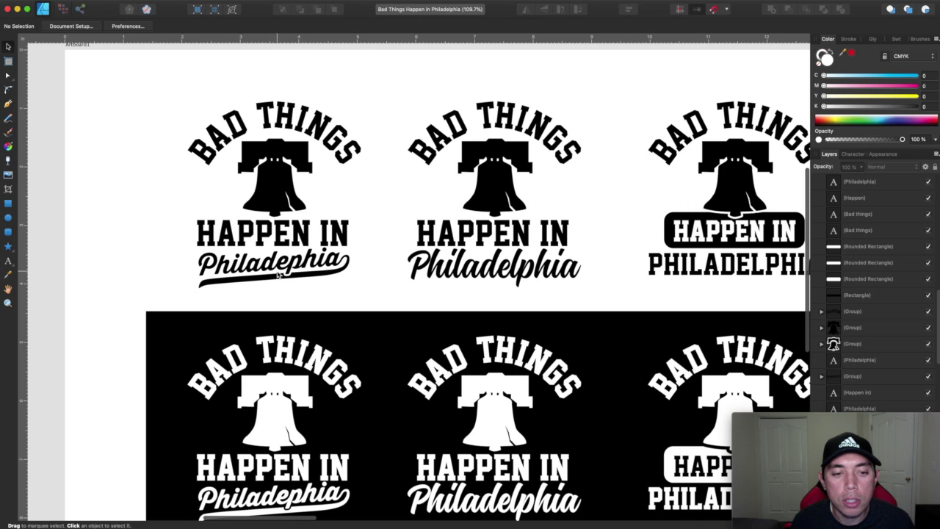
pyautogui.click(478, 270)
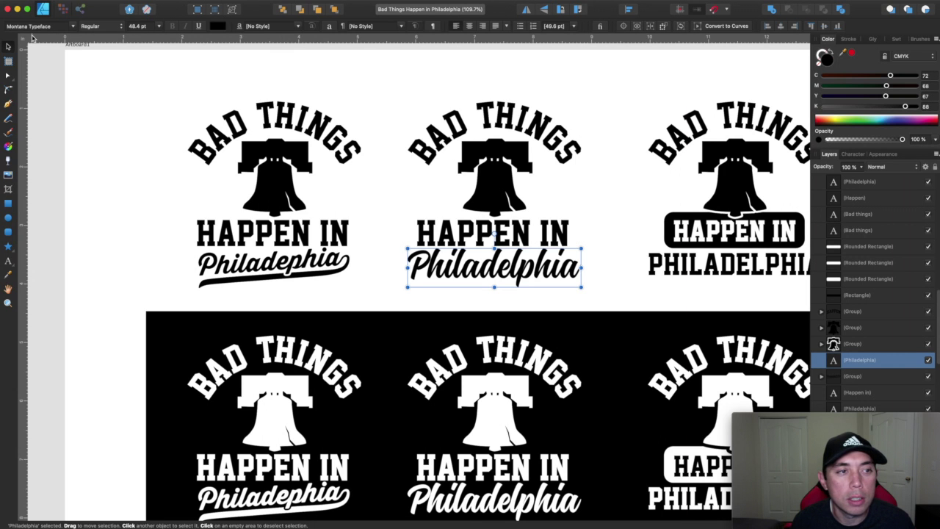
pyautogui.click(143, 149)
# Compare the arched "BAD THINGS" bell designs in their black-on-white and white-on-black versions
pyautogui.hscroll(5, 140, 151)
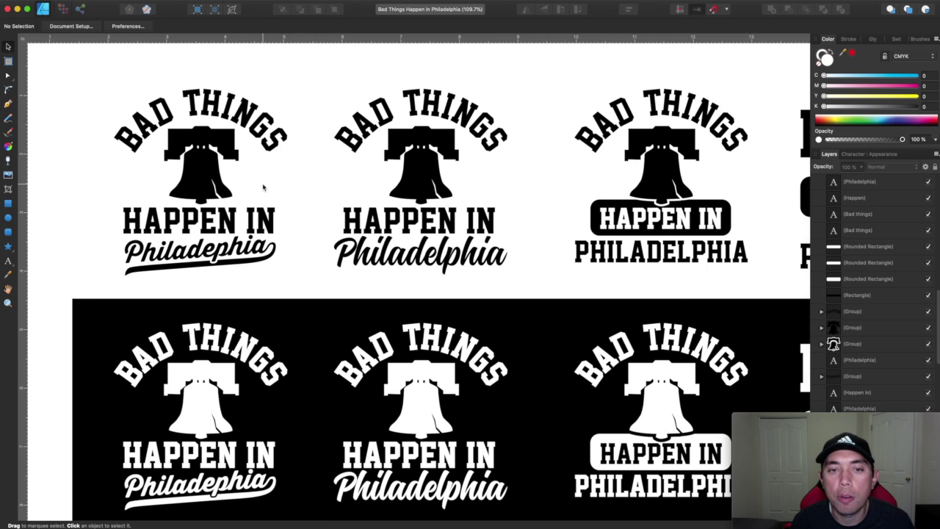
pyautogui.hscroll(2, 257, 188)
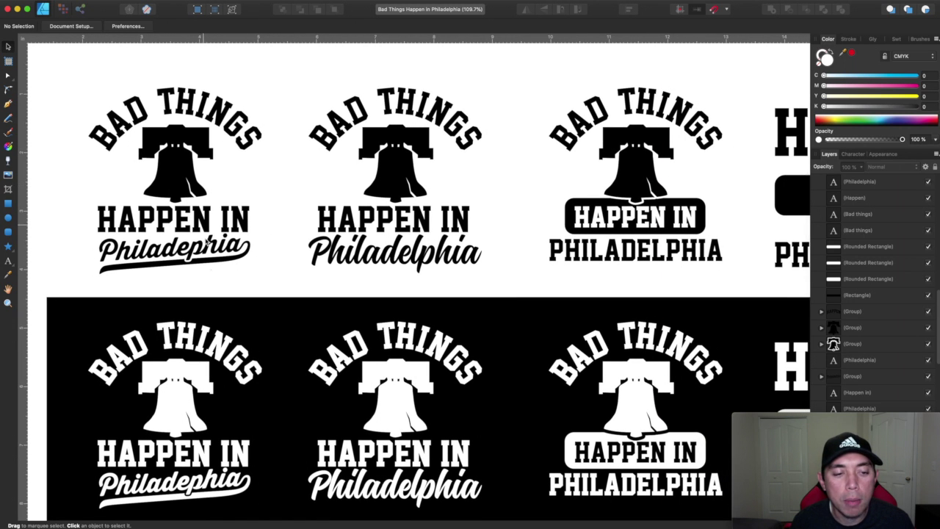
pyautogui.scroll(-3, 218, 284)
pyautogui.hscroll(-3, 218, 283)
pyautogui.scroll(1, 218, 283)
pyautogui.hscroll(-1, 218, 283)
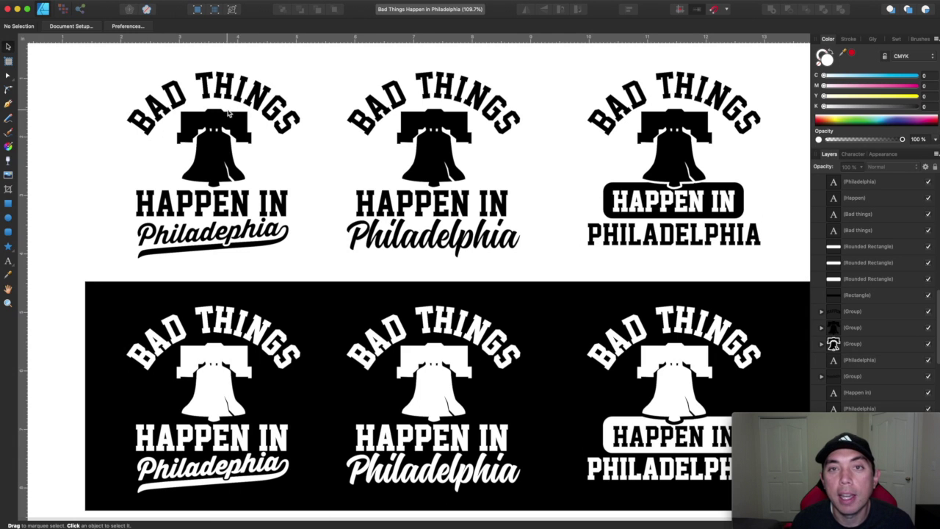
pyautogui.scroll(-5, 220, 211)
pyautogui.hscroll(-1, 220, 212)
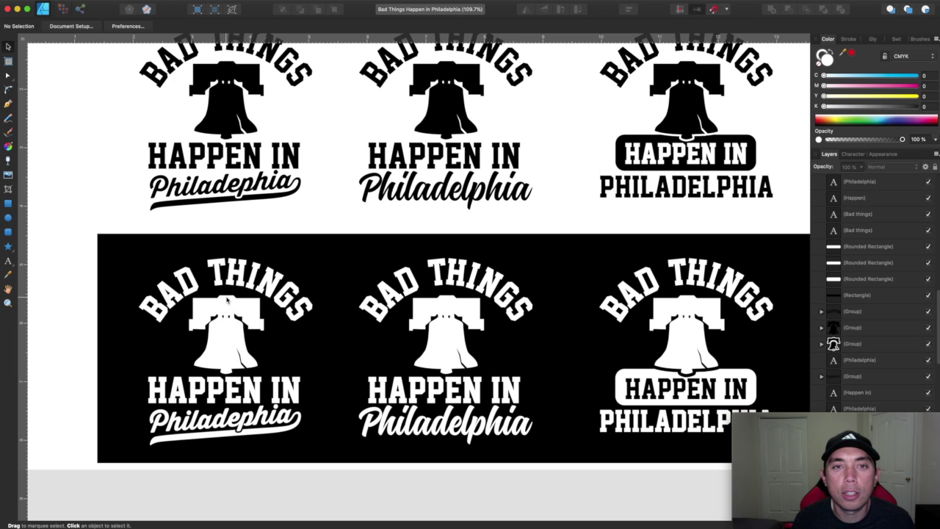
# Compare the six reference T-shirts with the first two bell designs and their script lettering
pyautogui.hscroll(-15, 244, 238)
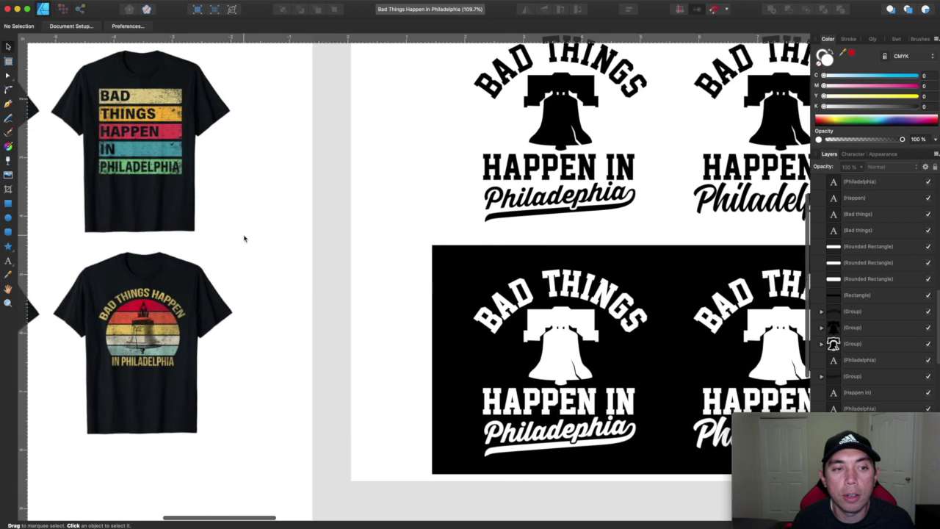
pyautogui.hscroll(-8, 244, 238)
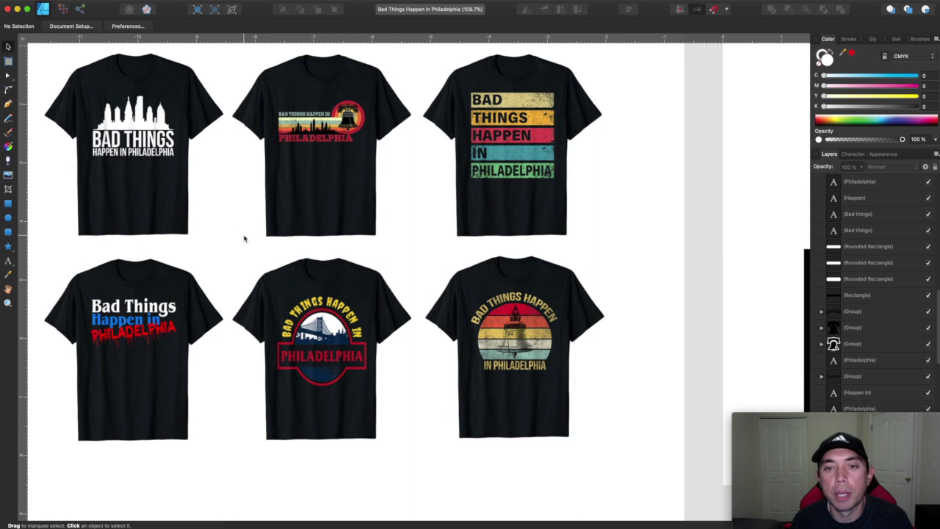
pyautogui.hscroll(20, 244, 238)
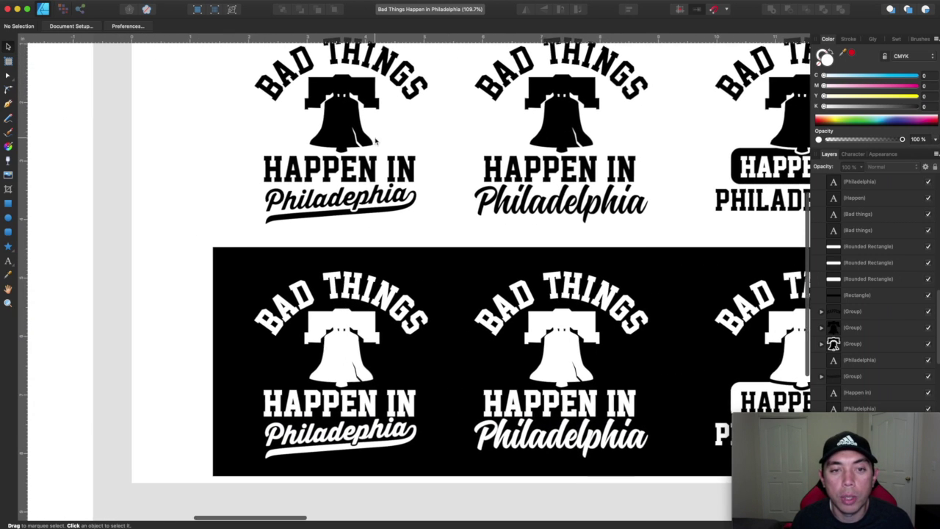
pyautogui.hscroll(2, 339, 83)
pyautogui.scroll(2, 339, 83)
pyautogui.scroll(-1, 339, 83)
pyautogui.hscroll(-1, 339, 82)
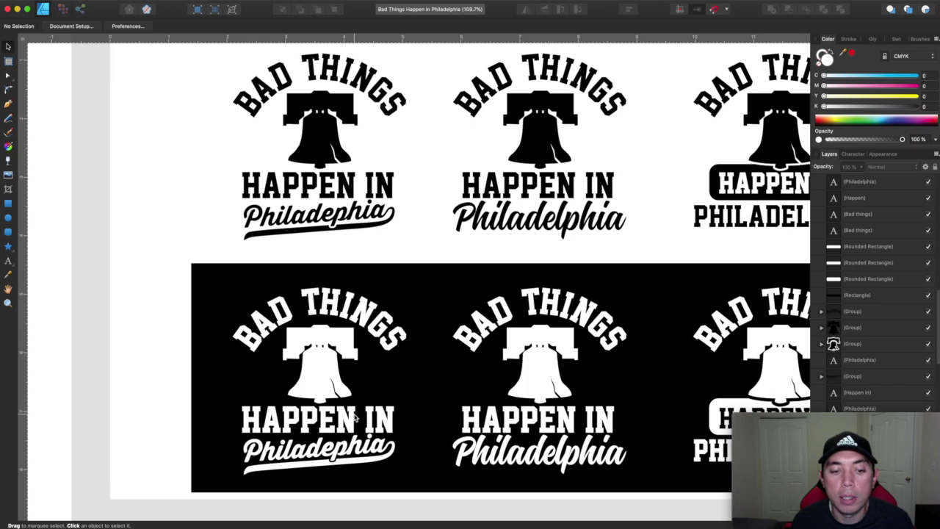
pyautogui.hscroll(2, 358, 415)
pyautogui.scroll(1, 358, 414)
pyautogui.hscroll(4, 358, 415)
pyautogui.scroll(1, 358, 414)
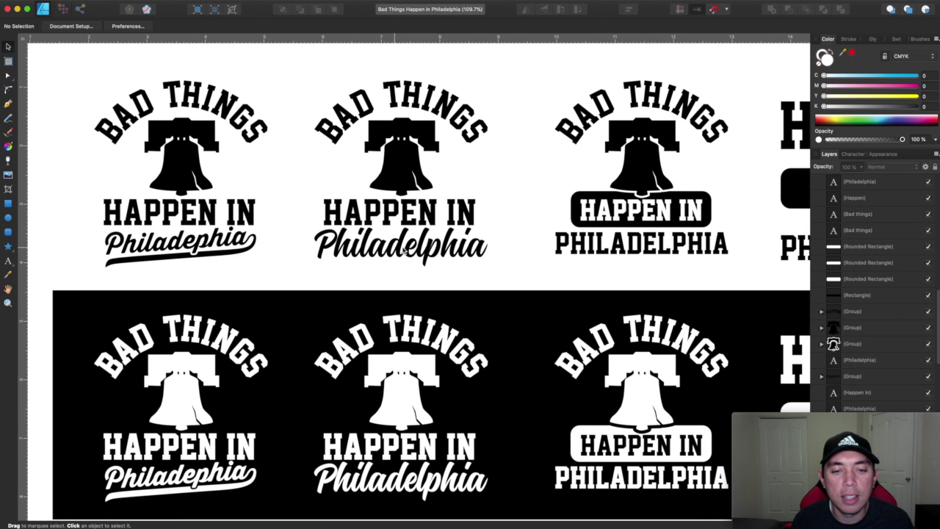
# Examine the variations with a rounded banner, from the boxed "HAPPEN IN" to the arched "HAPPEN" layout
pyautogui.hscroll(8, 454, 258)
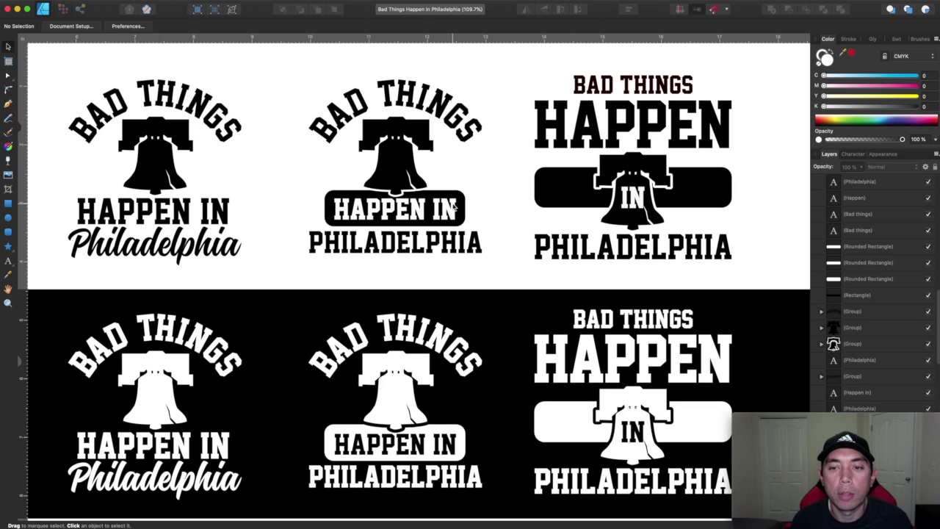
pyautogui.hscroll(10, 454, 208)
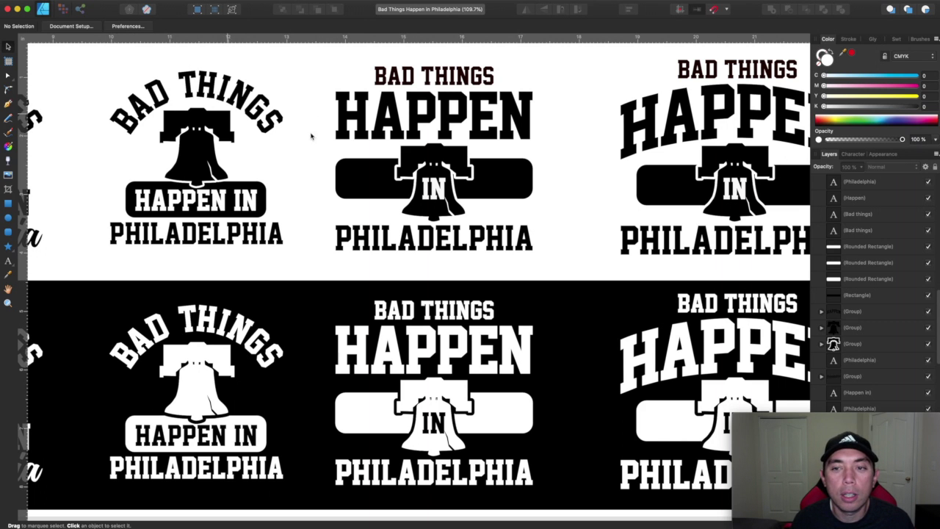
pyautogui.hscroll(5, 461, 165)
pyautogui.hscroll(1, 461, 165)
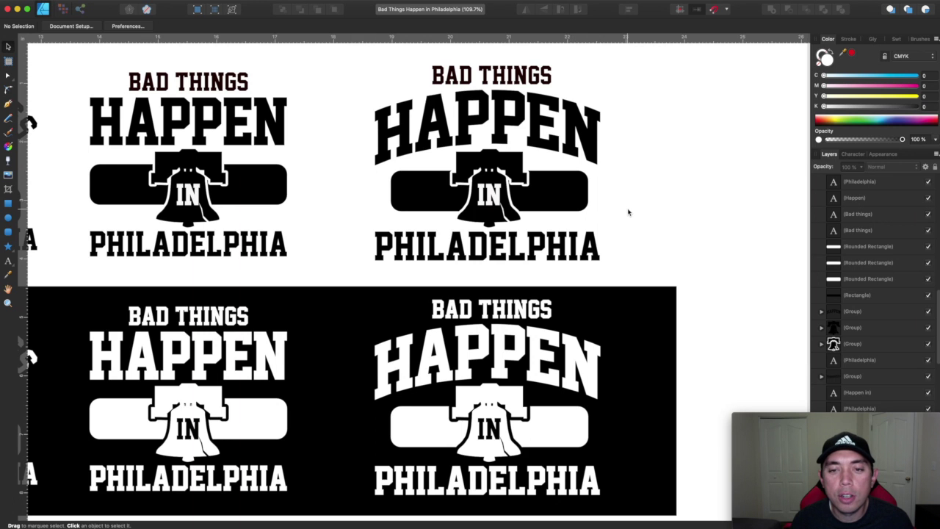
pyautogui.hscroll(1, 627, 212)
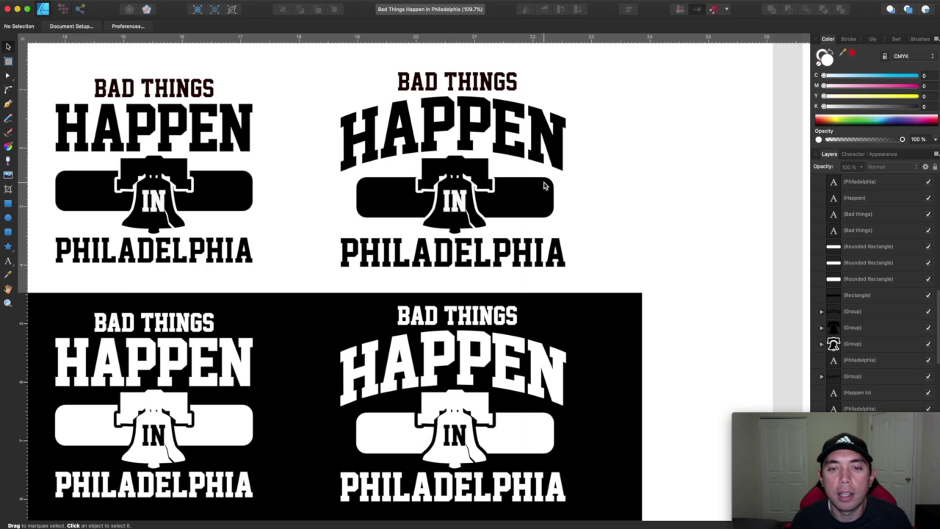
pyautogui.scroll(-3, 544, 186)
pyautogui.hscroll(1, 544, 186)
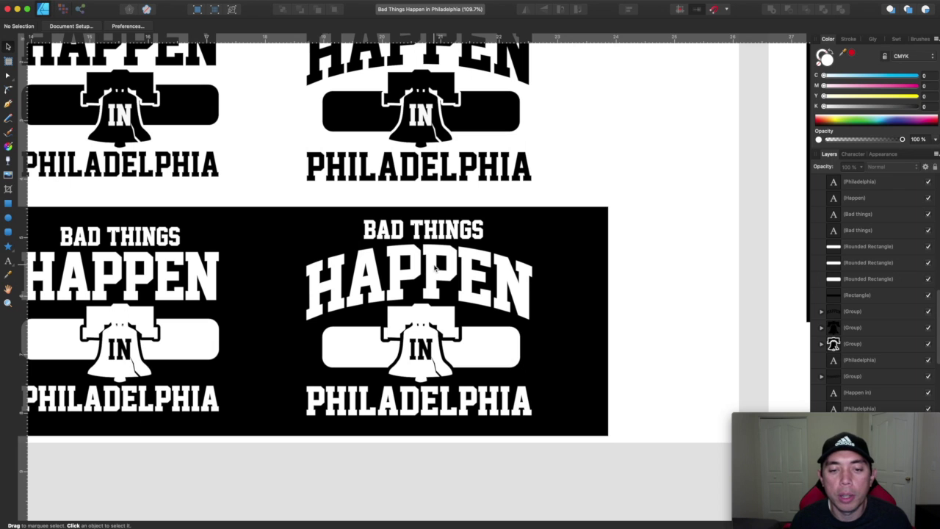
pyautogui.hscroll(5, 474, 227)
pyautogui.scroll(2, 474, 227)
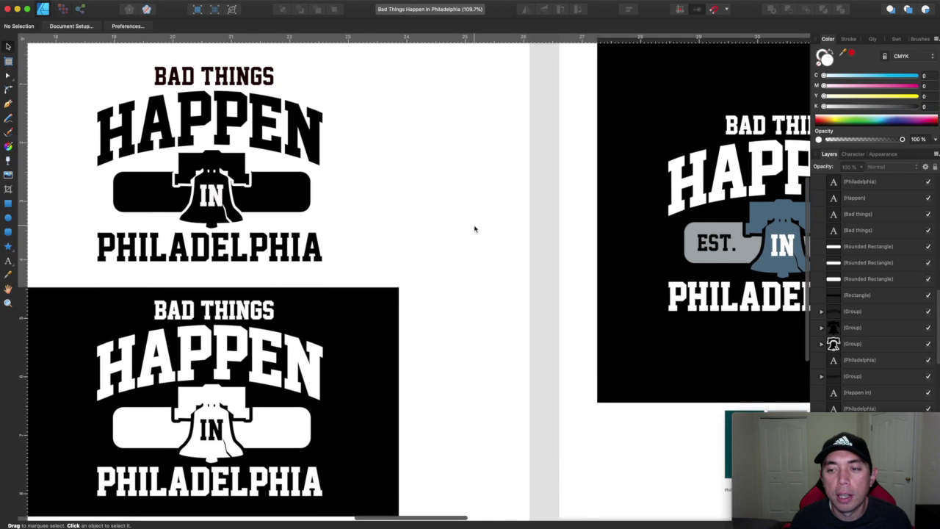
# Examine the coloured "EST. 1682" bell design on Artboard2 together with the colour swatches below it
pyautogui.hscroll(7, 474, 228)
pyautogui.scroll(1, 475, 228)
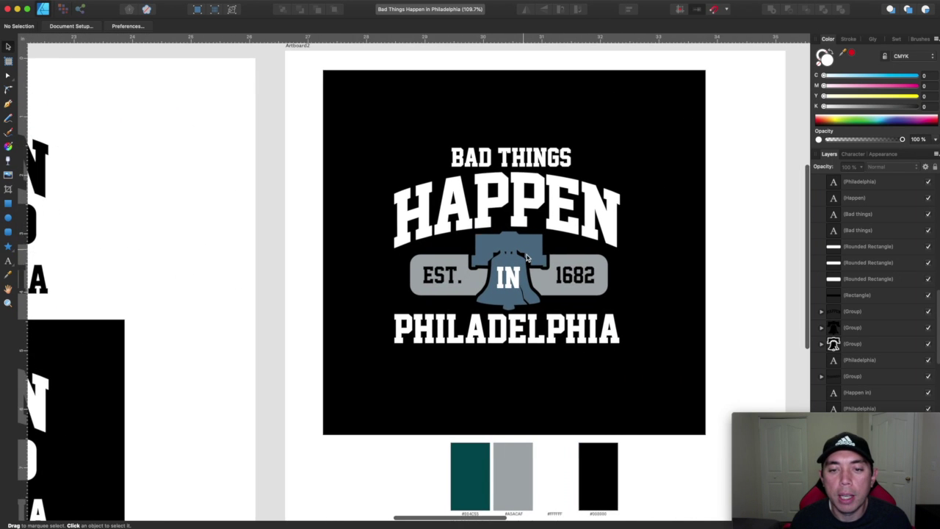
pyautogui.hscroll(5, 520, 250)
pyautogui.scroll(-1, 520, 250)
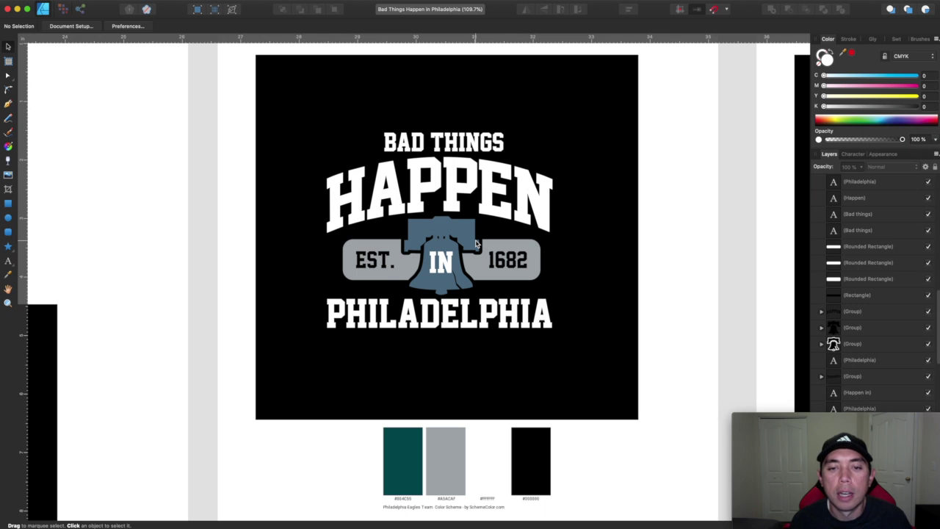
# Review the progression from the reference T-shirts through the bell variations to the coloured "EST. 1682" design
pyautogui.hscroll(-15, 475, 243)
pyautogui.hscroll(5, 476, 244)
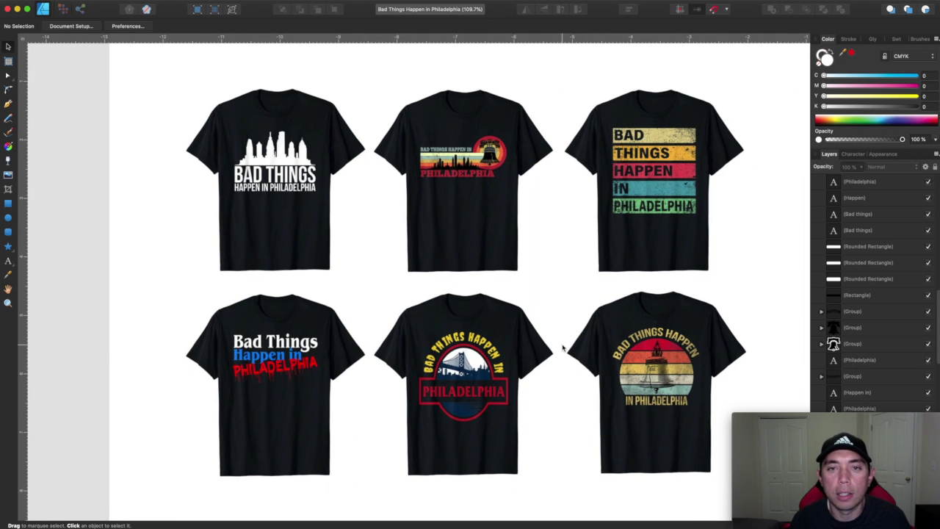
pyautogui.hscroll(20, 562, 348)
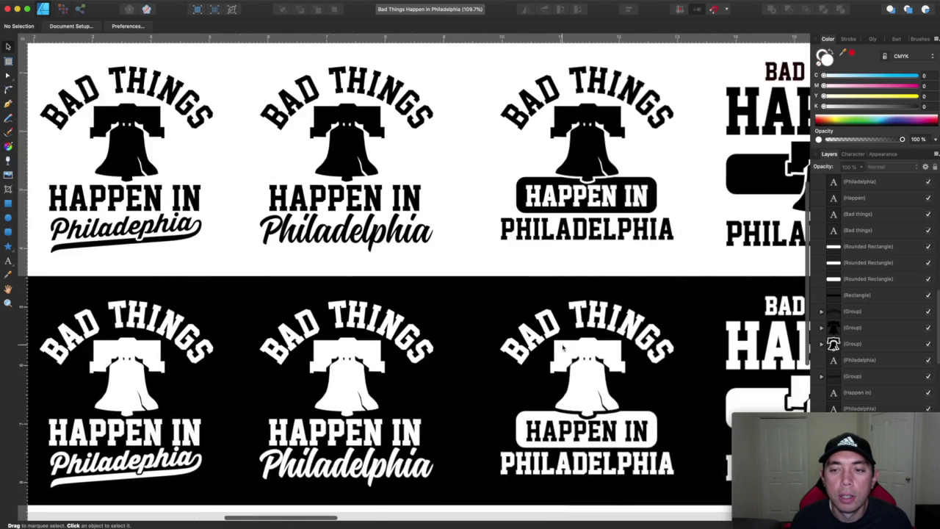
pyautogui.hscroll(6, 562, 348)
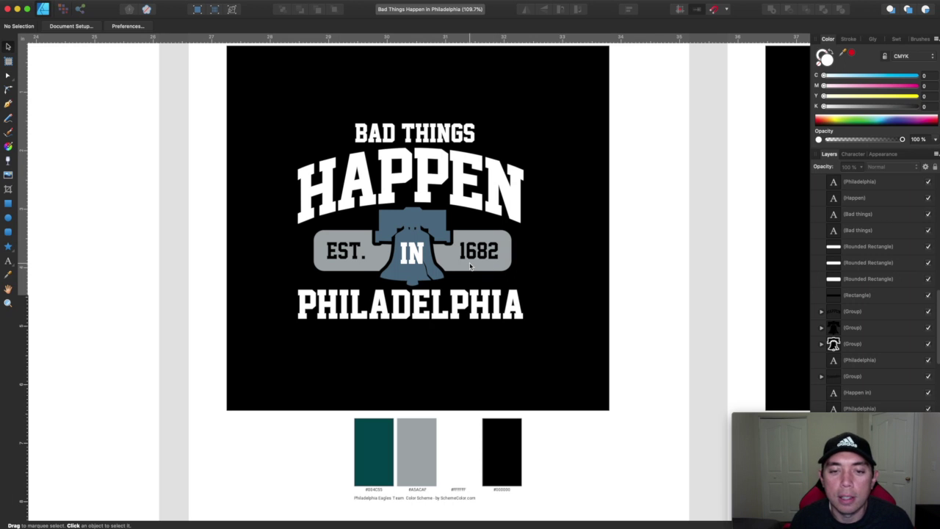
pyautogui.hscroll(2, 469, 267)
pyautogui.scroll(1, 469, 266)
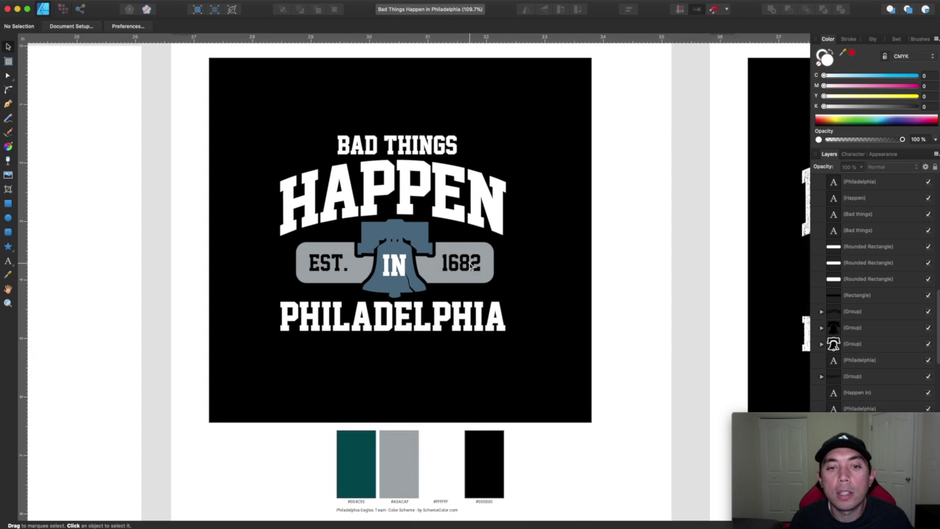
# Examine the distressed-texture version of the design and its T-shirt mockup among the competing Philadelphia shirts
pyautogui.hscroll(10, 471, 266)
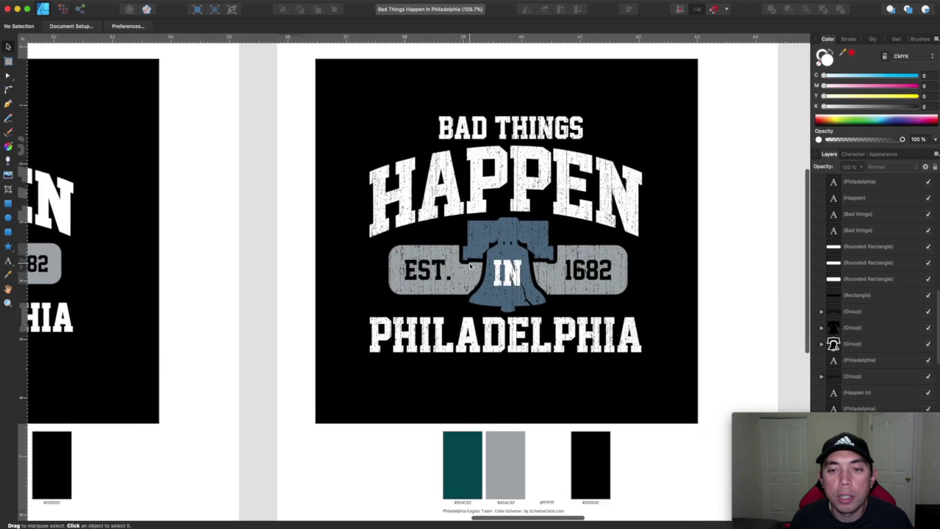
pyautogui.hscroll(2, 470, 267)
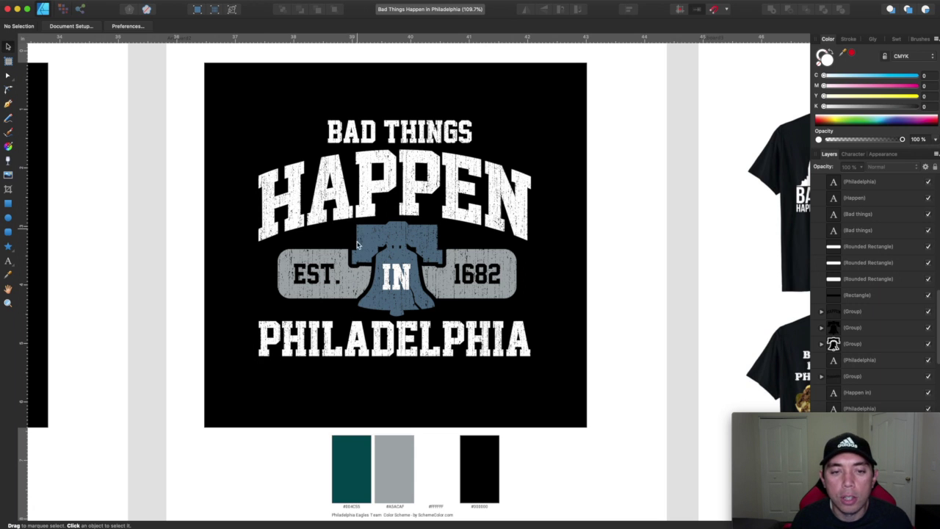
pyautogui.hscroll(3, 400, 256)
pyautogui.hscroll(10, 400, 255)
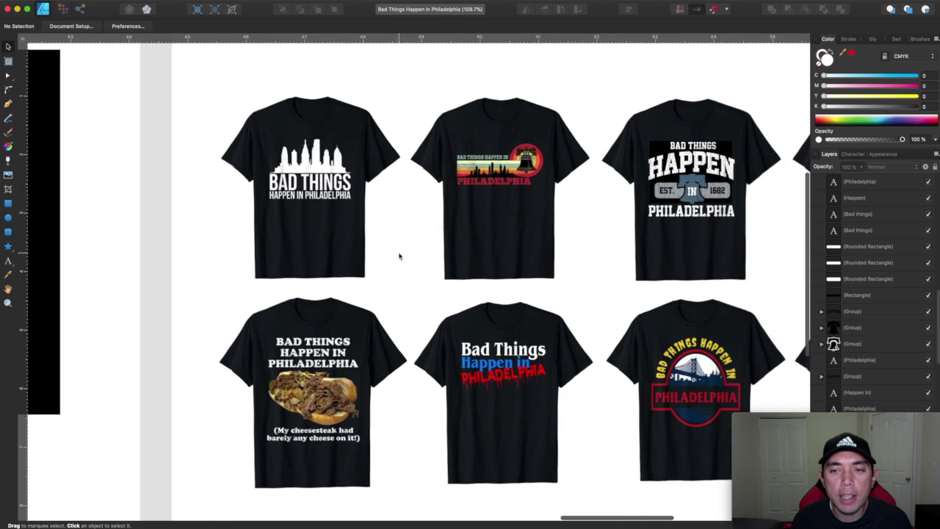
pyautogui.scroll(-3, 400, 255)
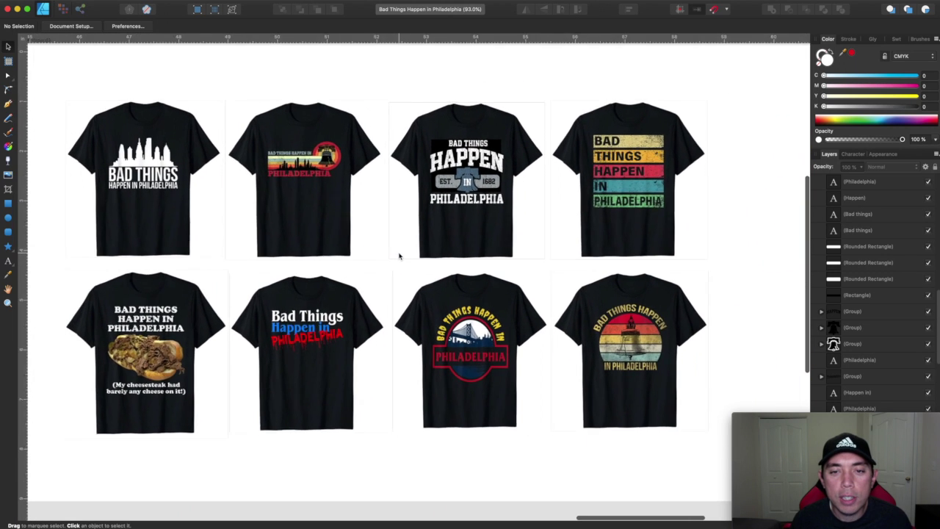